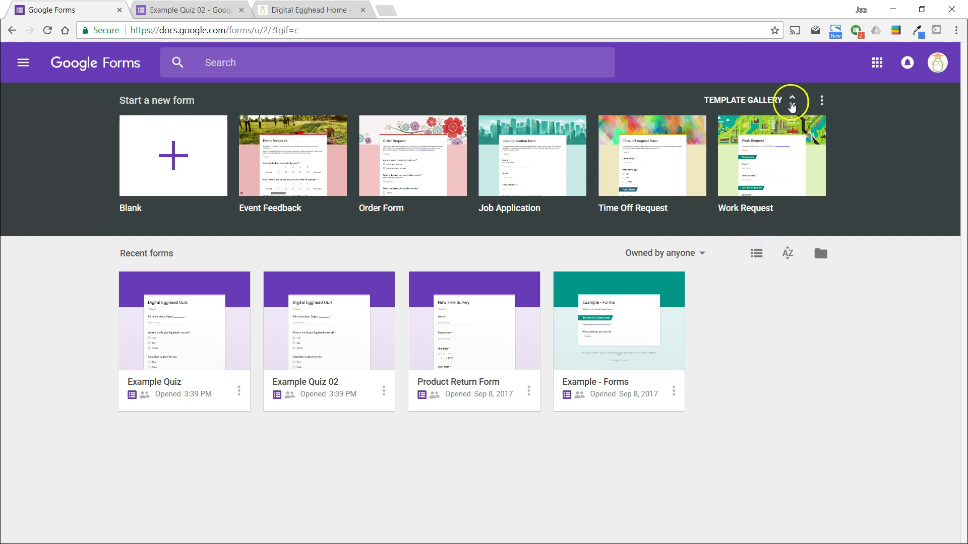
- Browse the template gallery, then open the Example Quiz form from Recent forms
left_click(792, 100)
left_click_drag(958, 189, 952, 399)
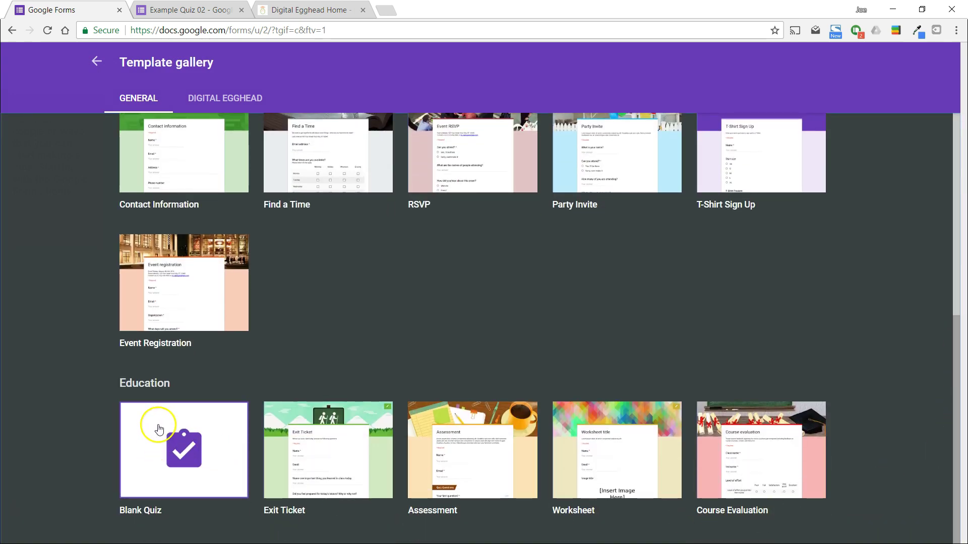
left_click(104, 64)
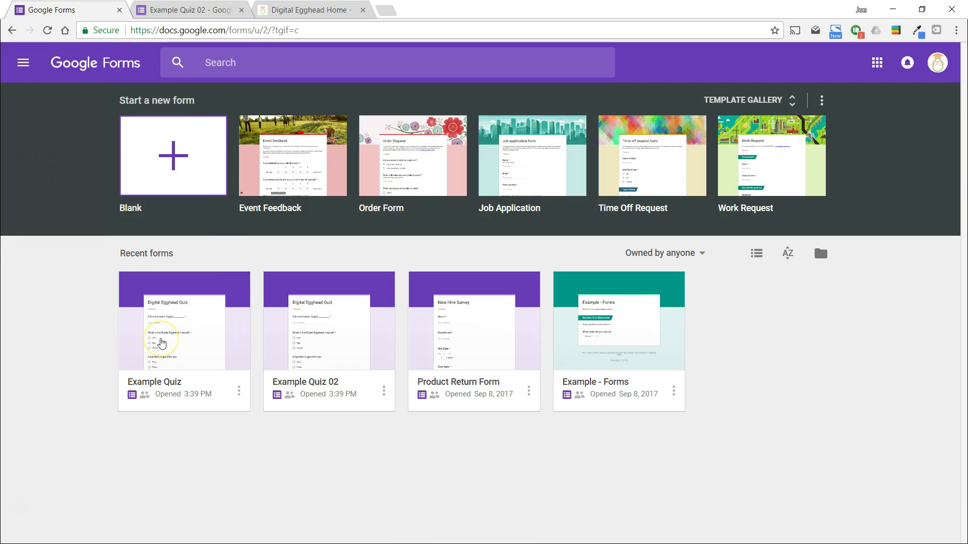
left_click(161, 343)
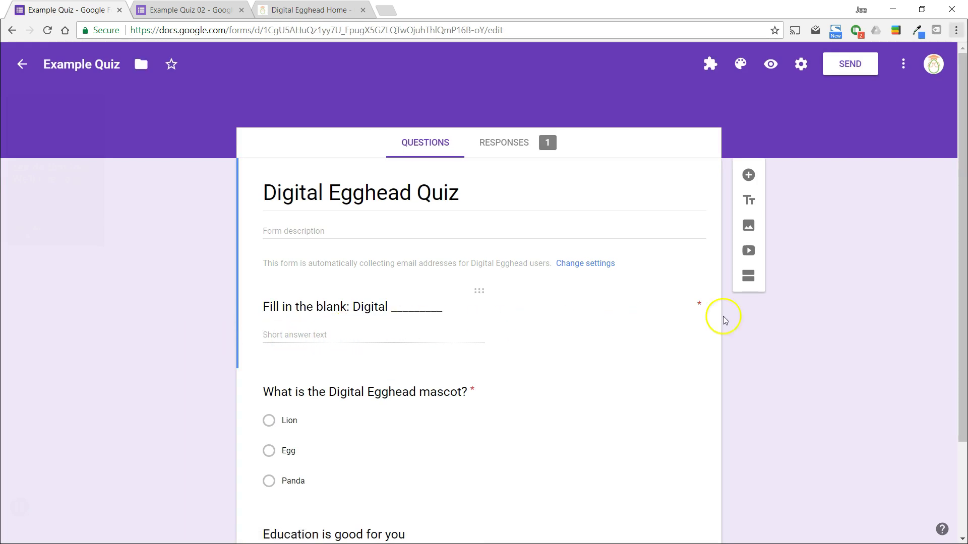
- Switch on Make this a quiz and set grade release to Immediately after each submission
left_click(801, 64)
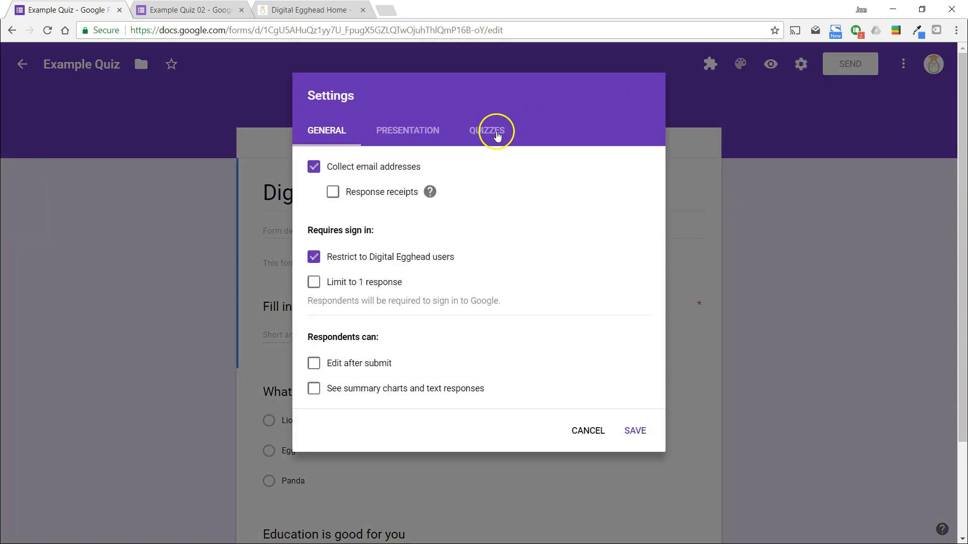
left_click(483, 134)
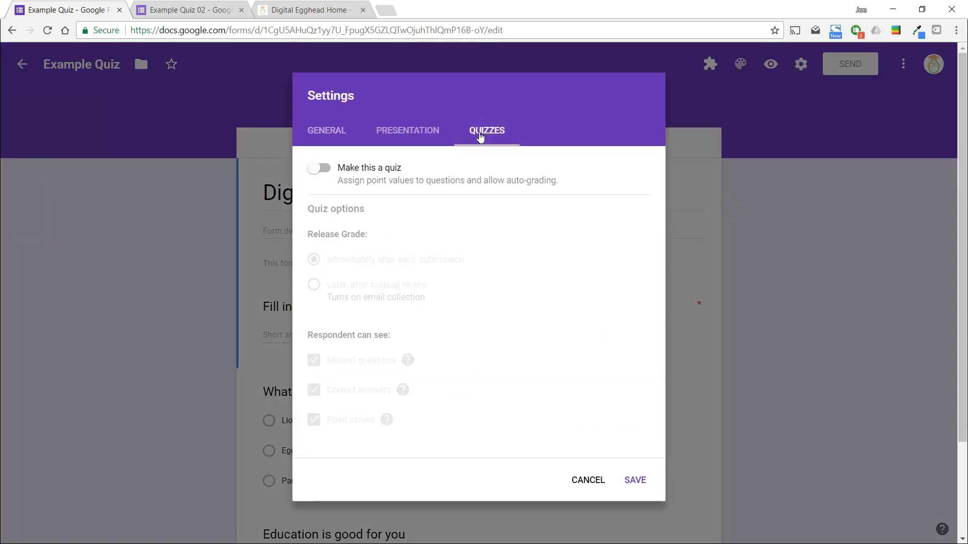
left_click(321, 173)
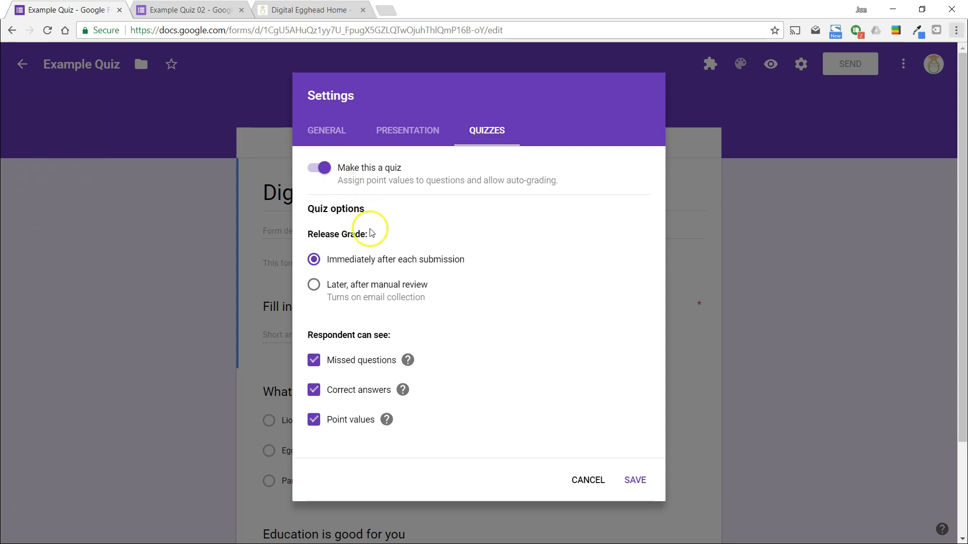
left_click_drag(327, 261, 470, 272)
left_click_drag(330, 286, 431, 288)
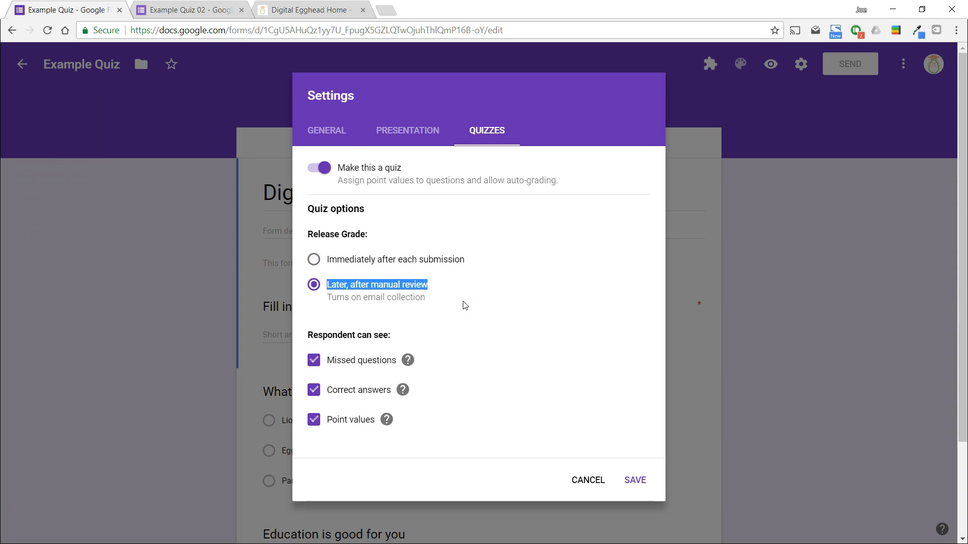
left_click(313, 260)
left_click(412, 279)
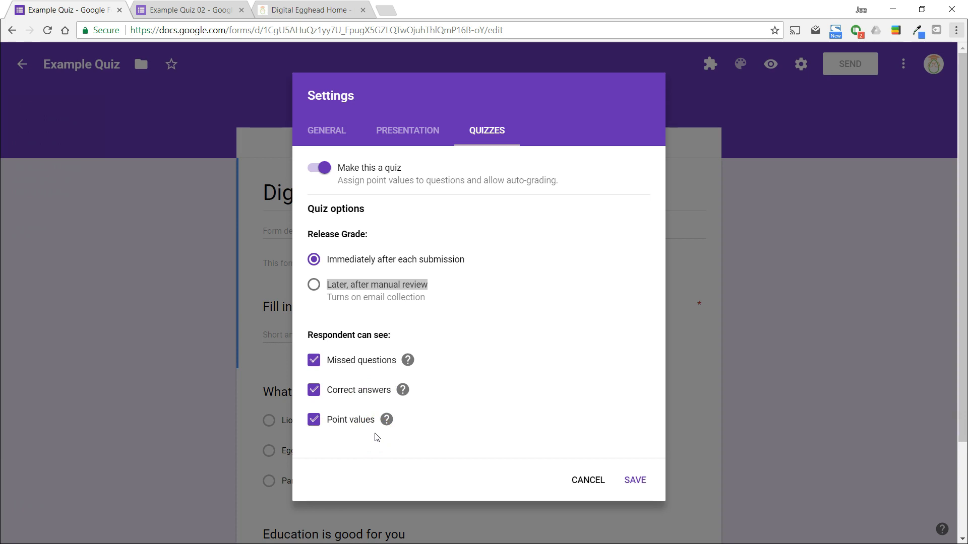
- Save the quiz settings
left_click(635, 480)
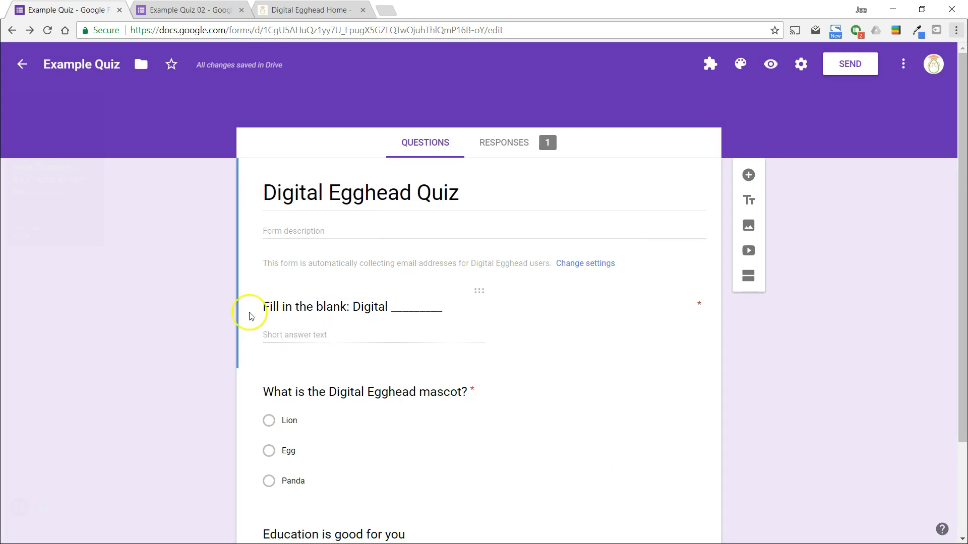
scroll(224, 318, "down", 1)
scroll(224, 318, "down", 1)
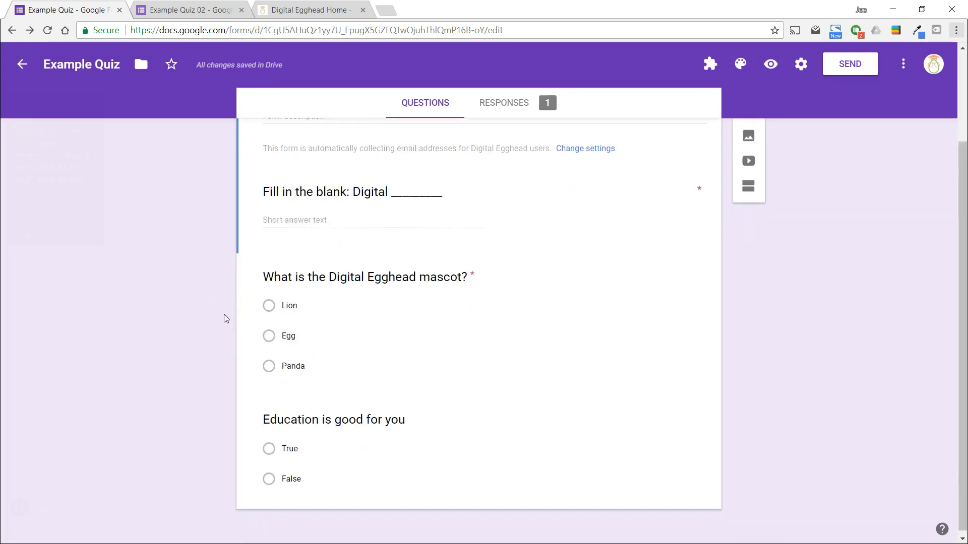
- Mark Egg as the correct answer in the mascot question's answer key
left_click(352, 318)
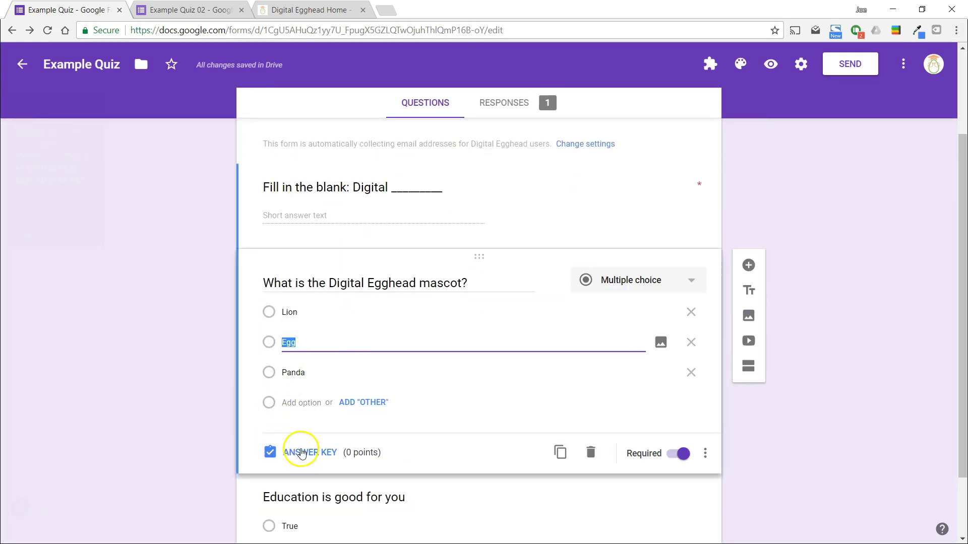
left_click(304, 457)
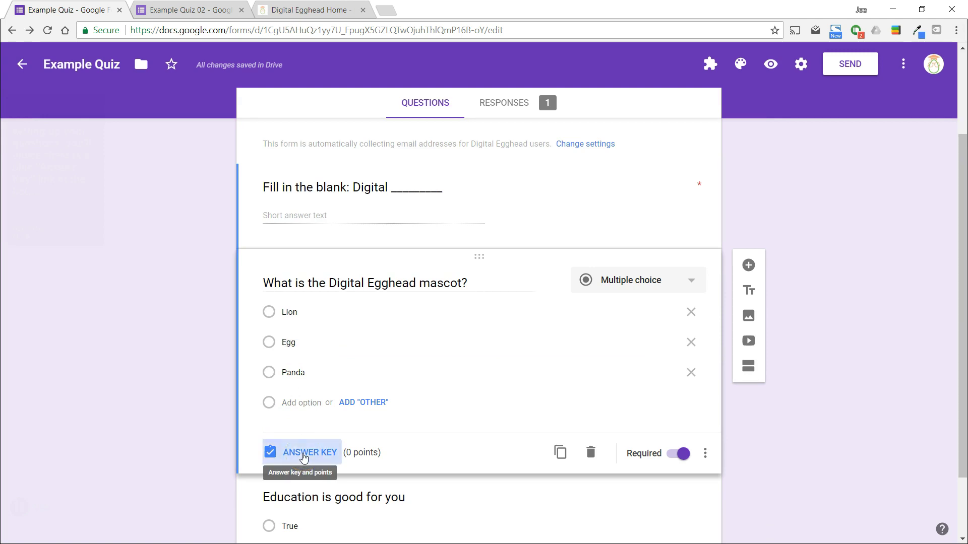
scroll(473, 410, "down", 1)
scroll(478, 410, "down", 1)
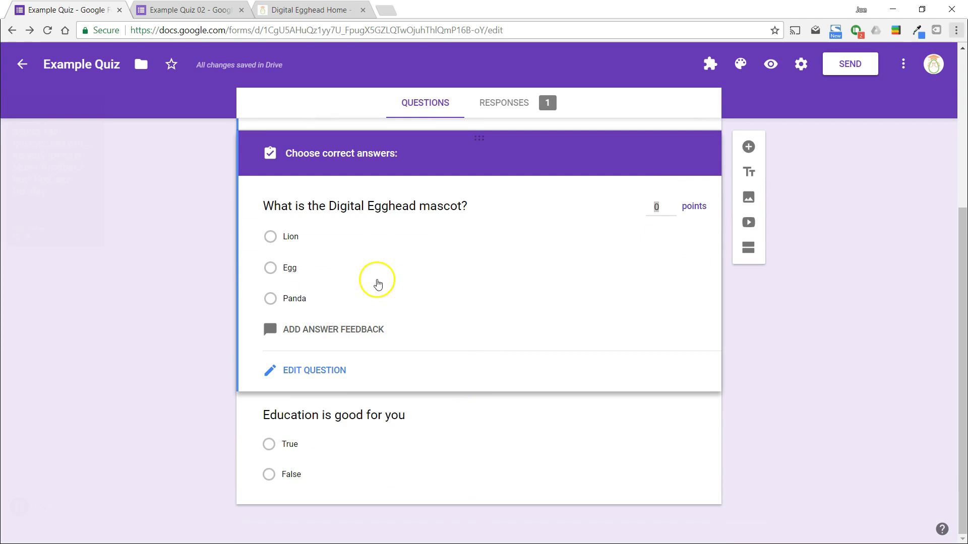
left_click(271, 270)
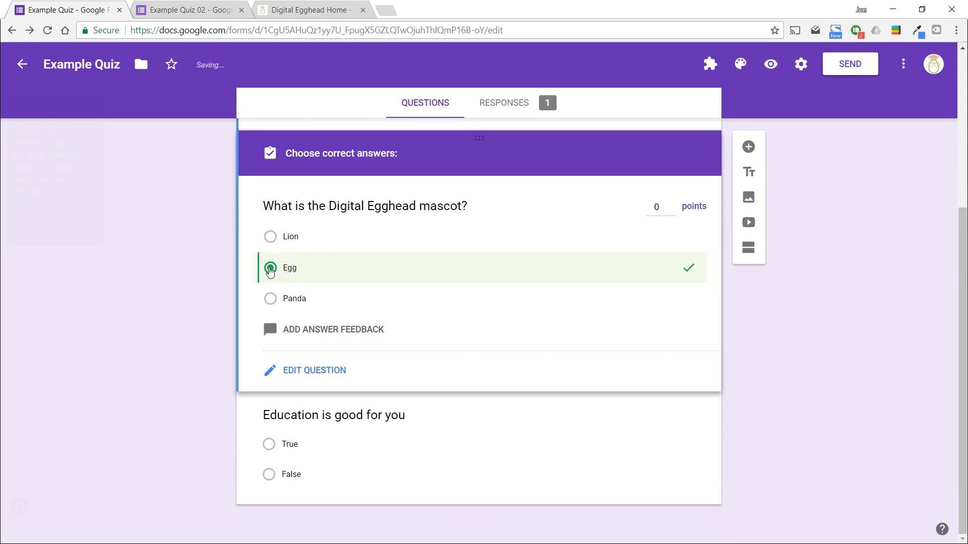
- Save 'Check the website' as the mascot question's incorrect-answer feedback
left_click(309, 331)
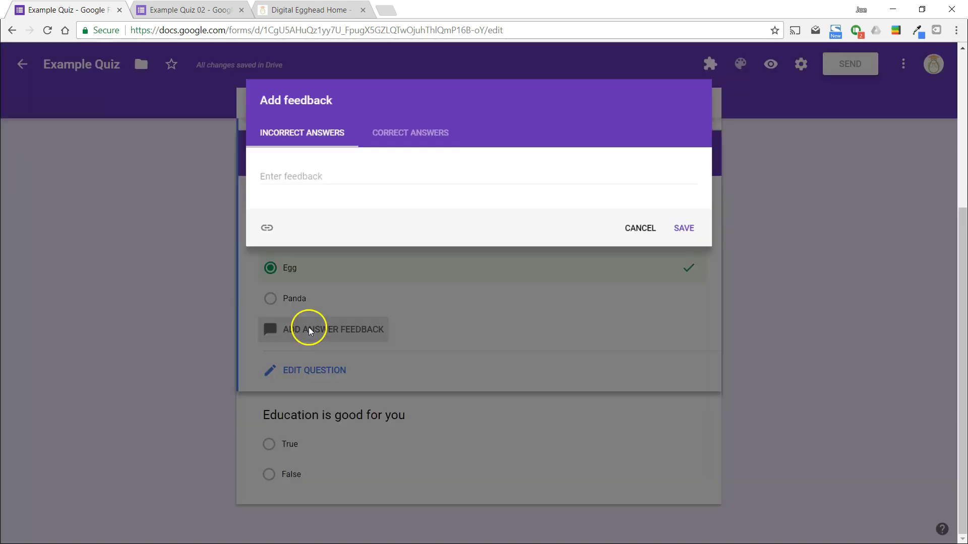
left_click(300, 174)
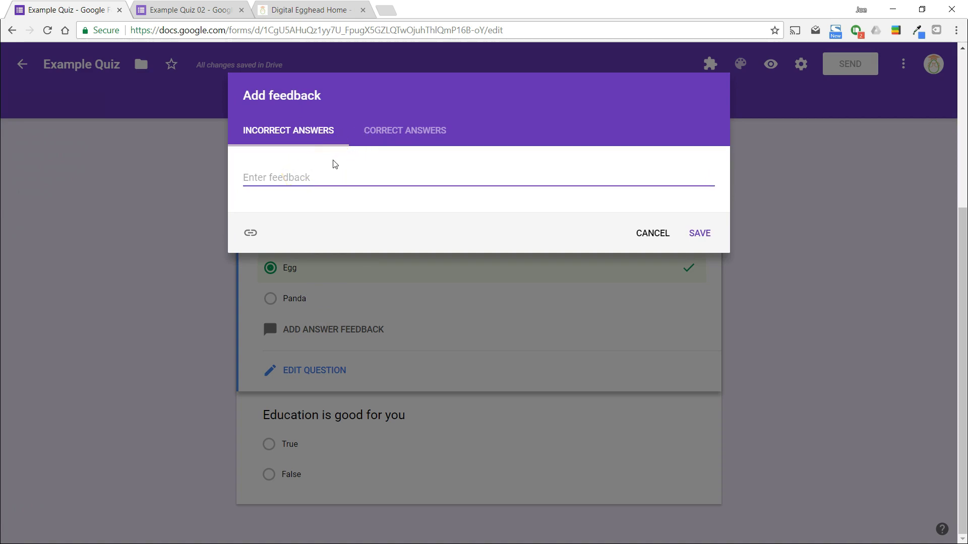
type("Check the webs")
left_click(342, 166)
left_click(698, 233)
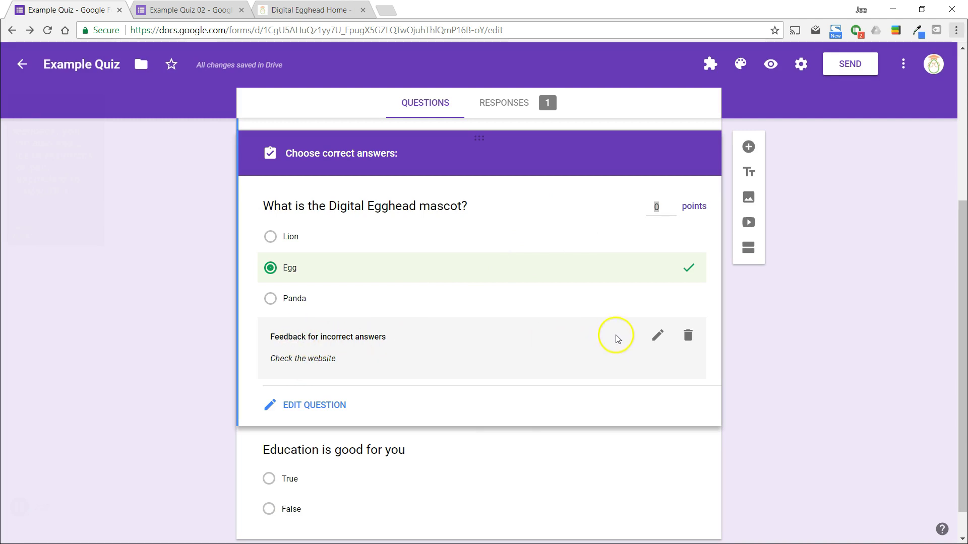
left_click(651, 336)
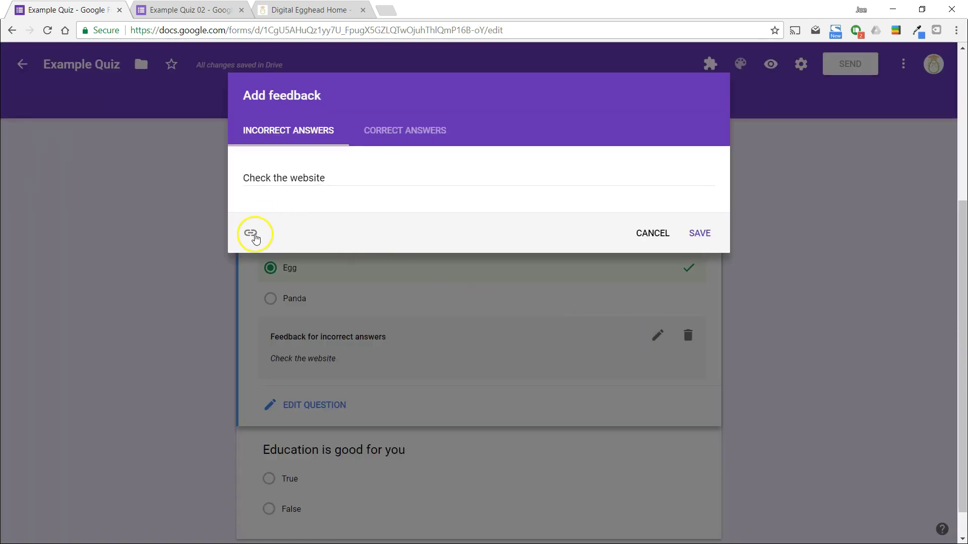
left_click(252, 235)
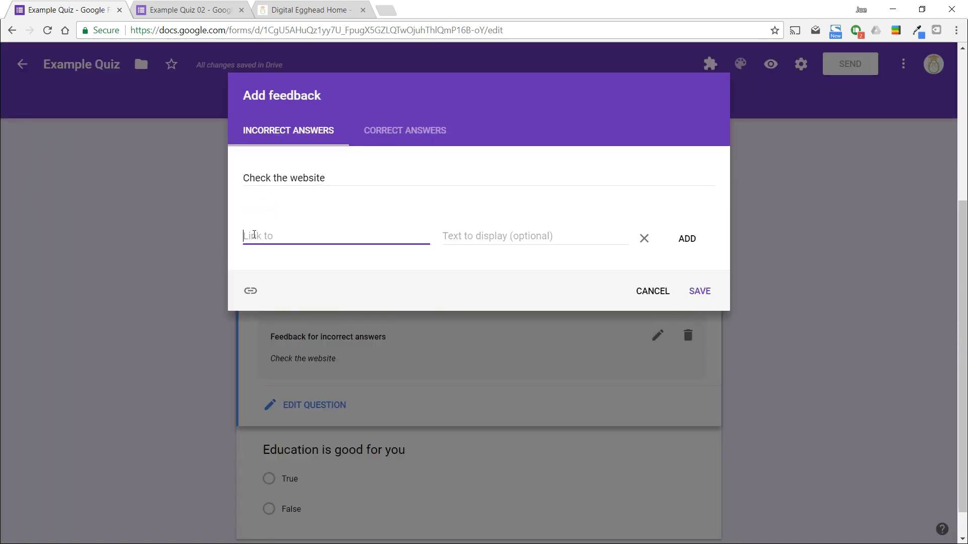
left_click(302, 10)
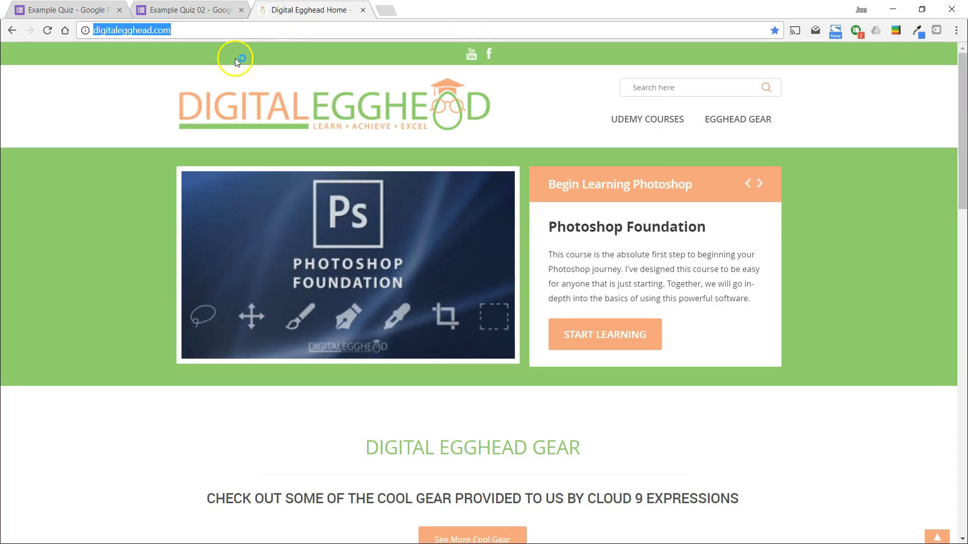
left_click(65, 10)
type("http://digitalegghead.com/")
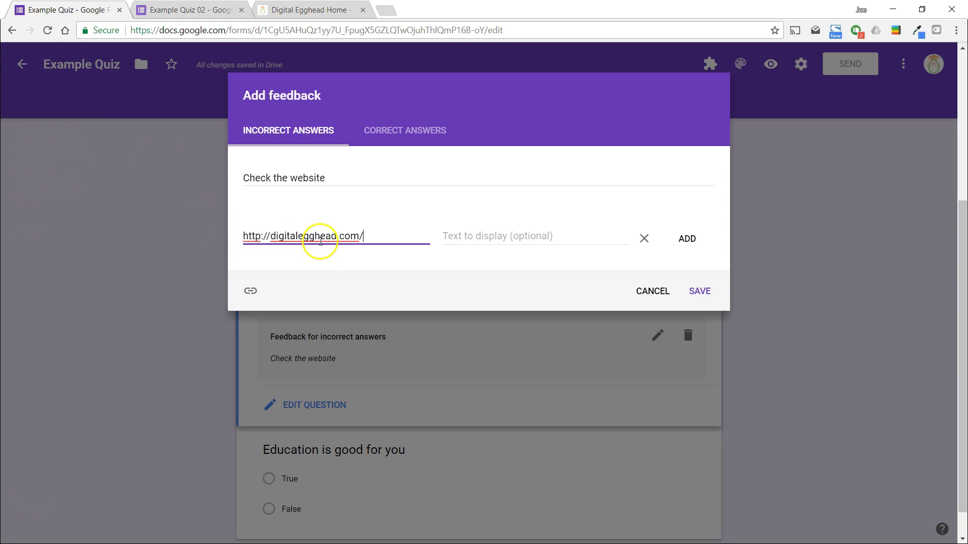
left_click(476, 235)
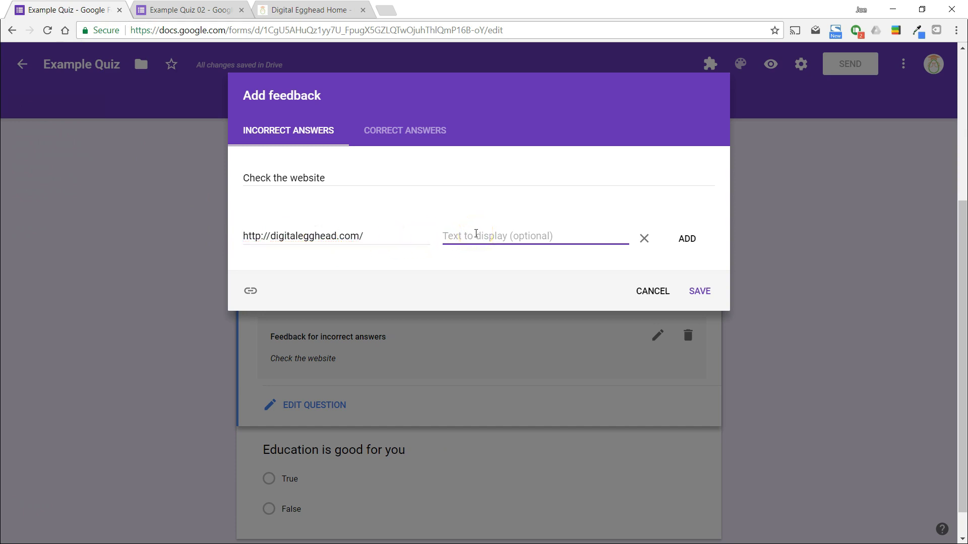
type("Website")
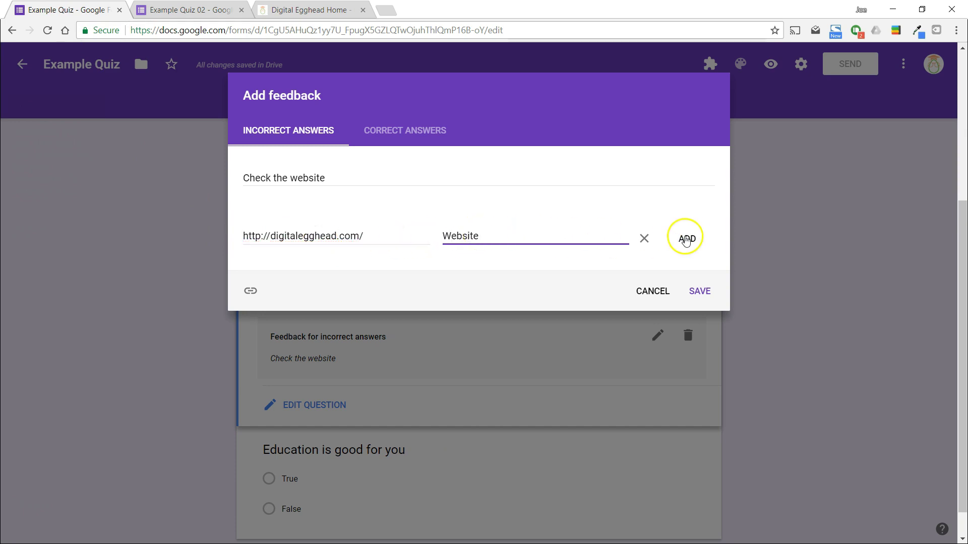
left_click(686, 238)
left_click(698, 262)
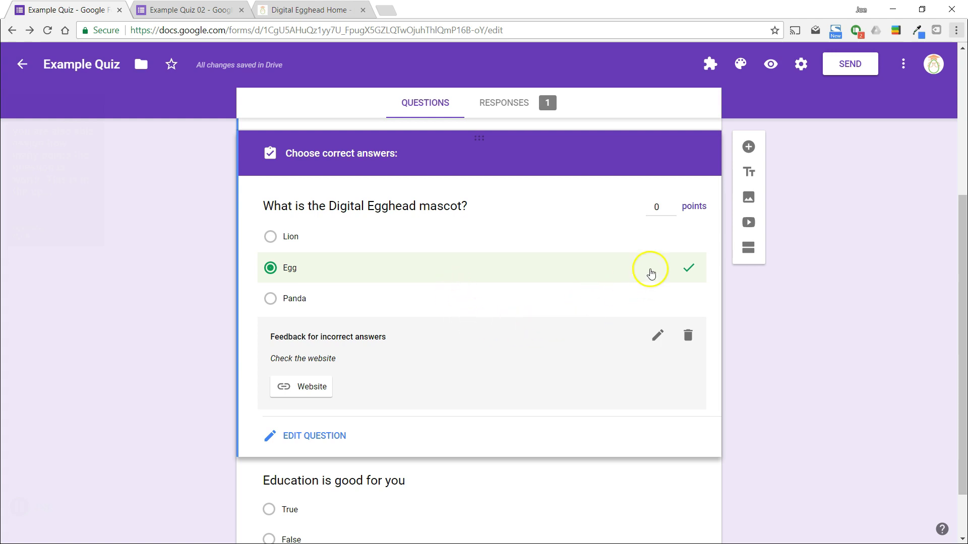
- Set the mascot question's point value to 5
left_click(656, 208)
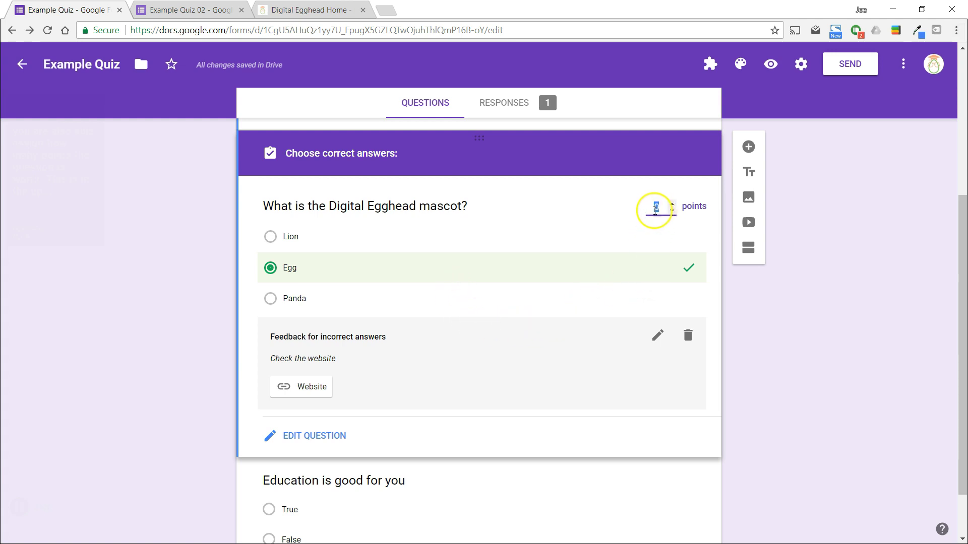
type("5")
left_click(528, 368)
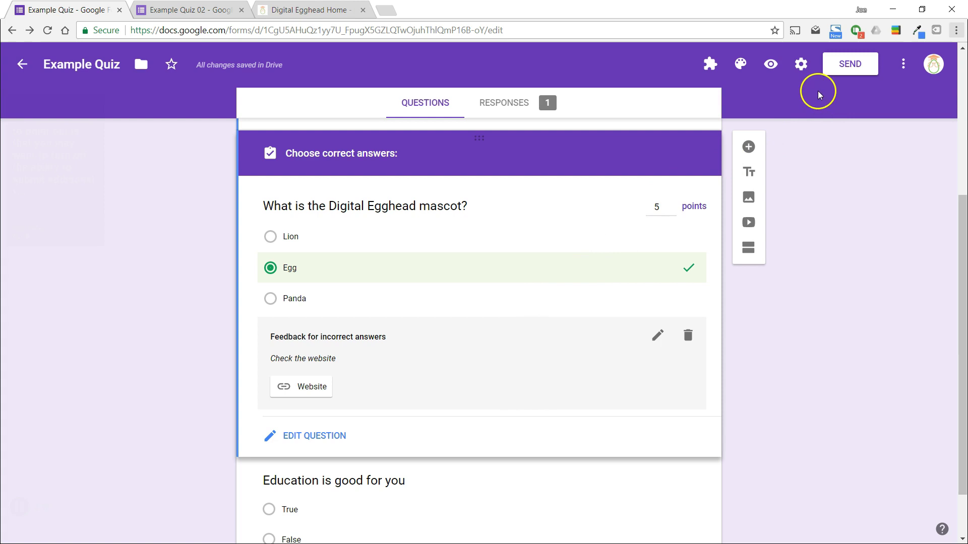
- Turn off 'Show link to submit another response' in Presentation settings and save
left_click(801, 64)
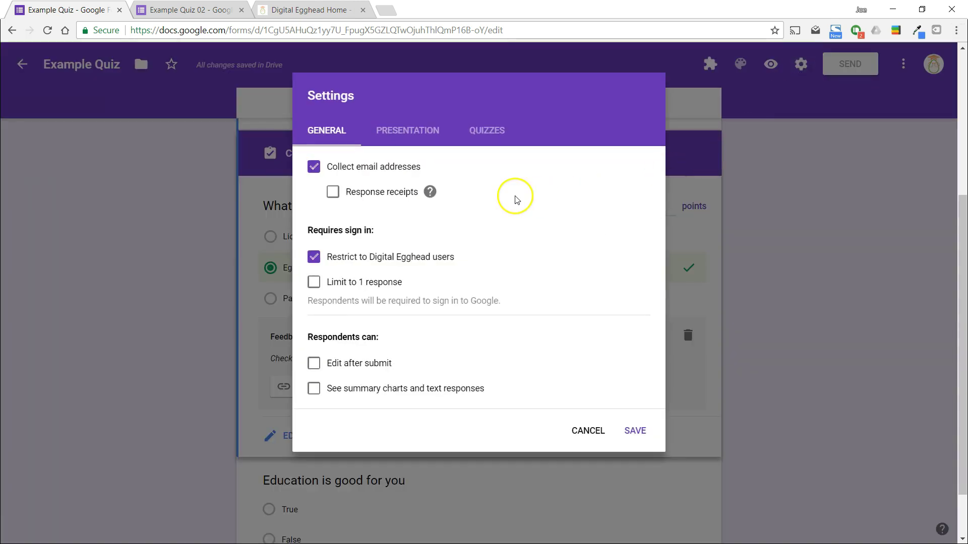
left_click(396, 132)
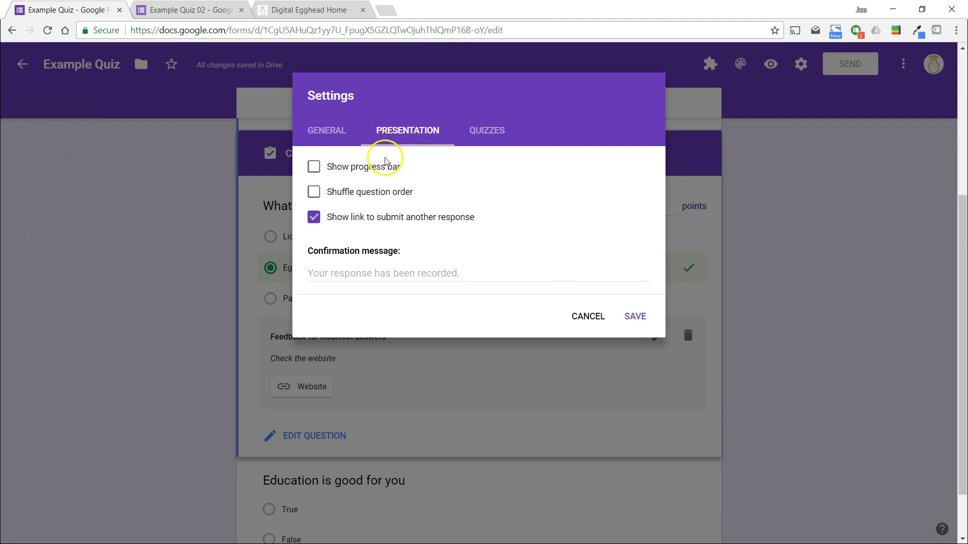
left_click(313, 217)
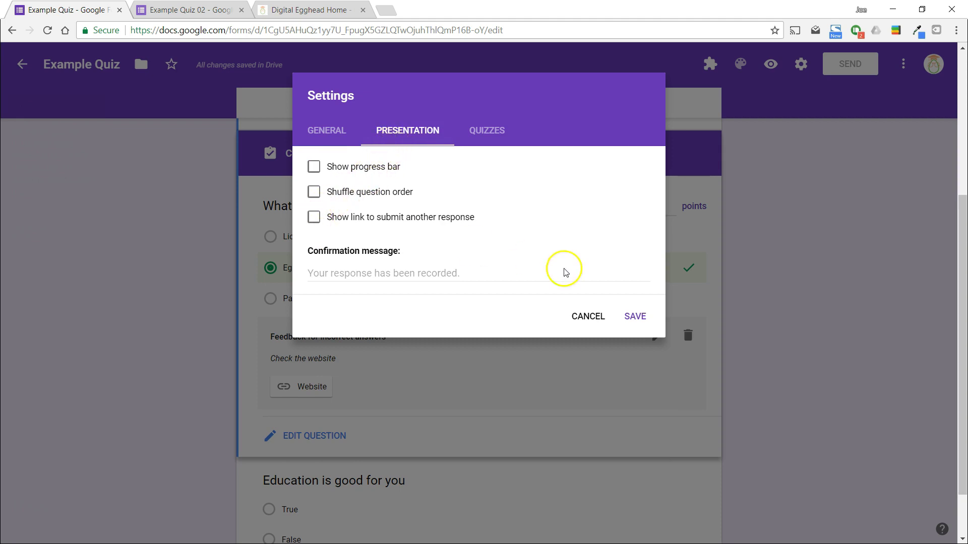
left_click(635, 317)
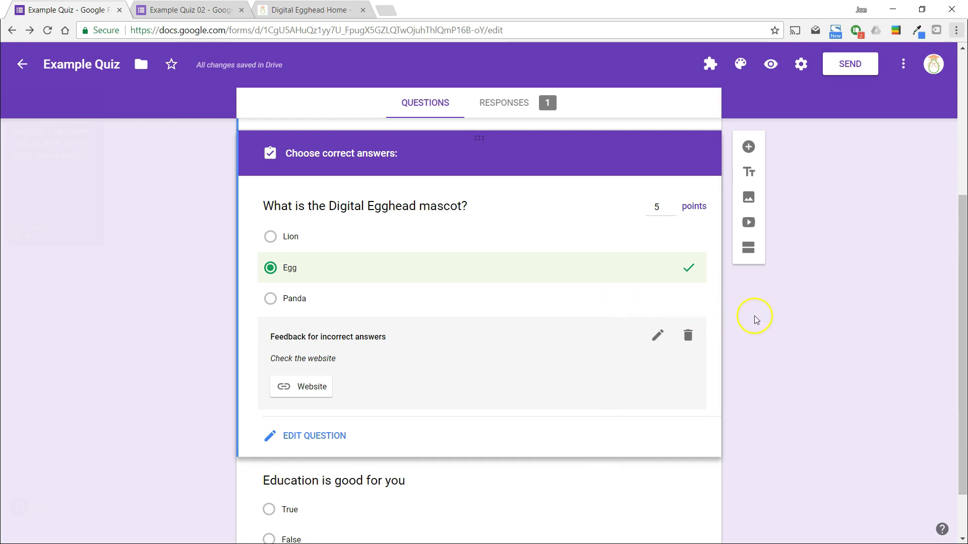
- Preview the quiz, answer Egghead, Panda and False, and submit it
left_click(770, 64)
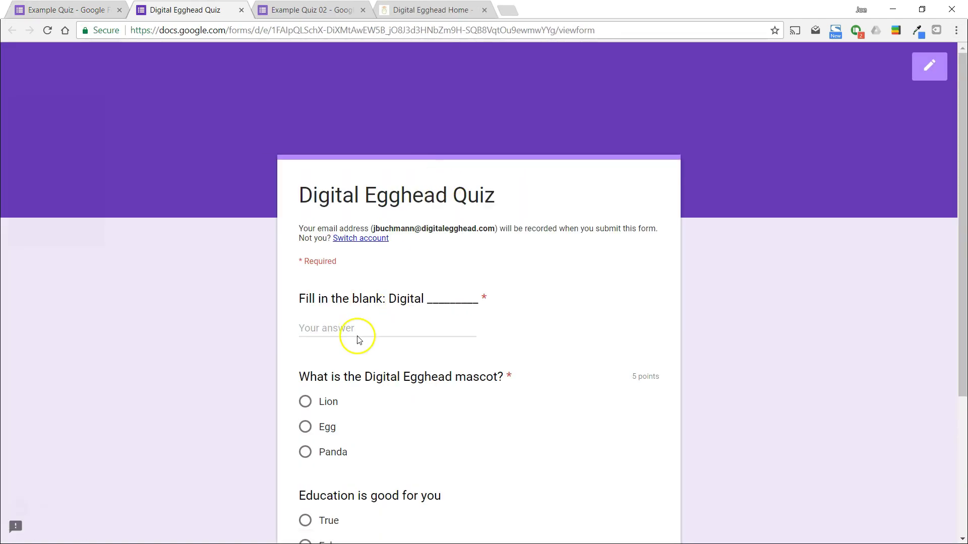
left_click(357, 336)
type("Egghead")
scroll(304, 263, "down", 4)
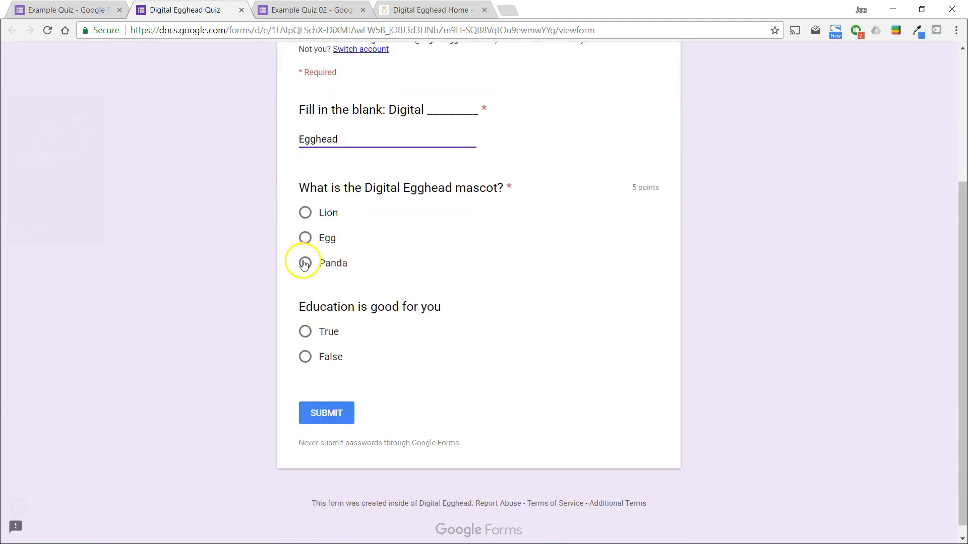
left_click(304, 263)
left_click(305, 356)
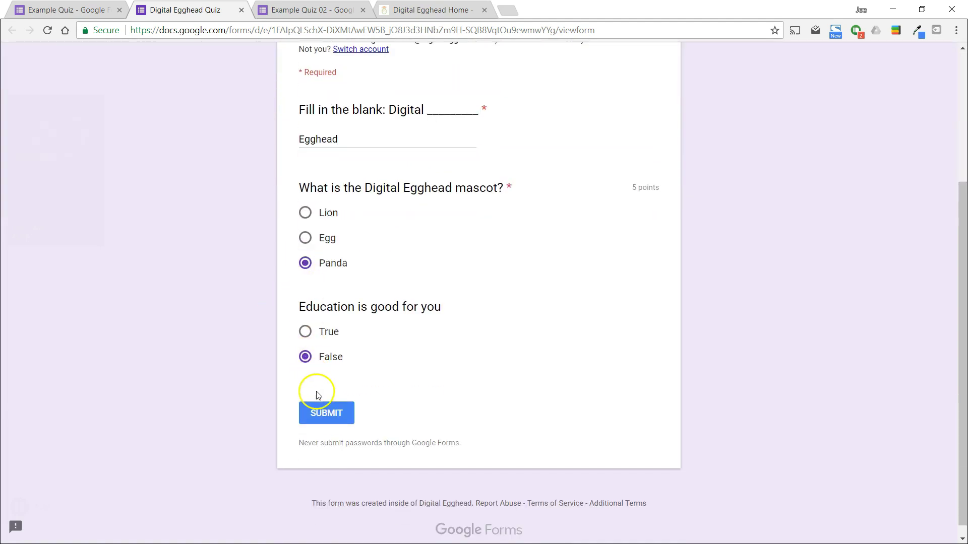
left_click(321, 411)
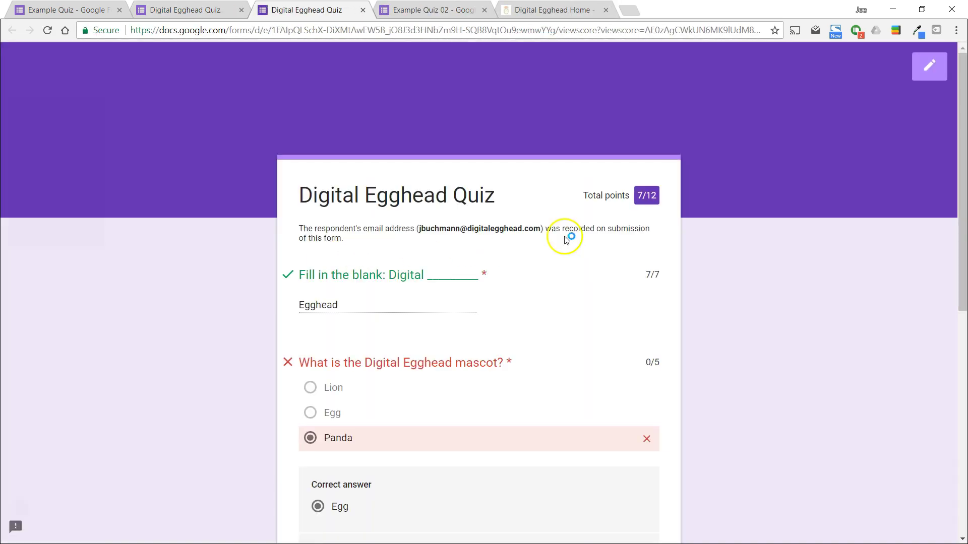
- Follow the feedback's Website link to the Digital Egghead site, then return to the quiz tabs
left_click_drag(961, 194, 957, 284)
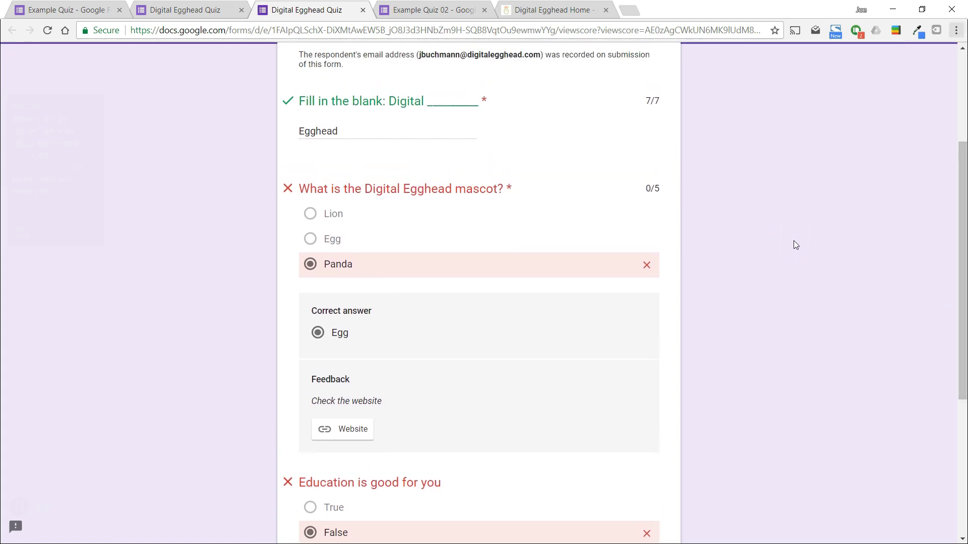
scroll(787, 238, "up", 4)
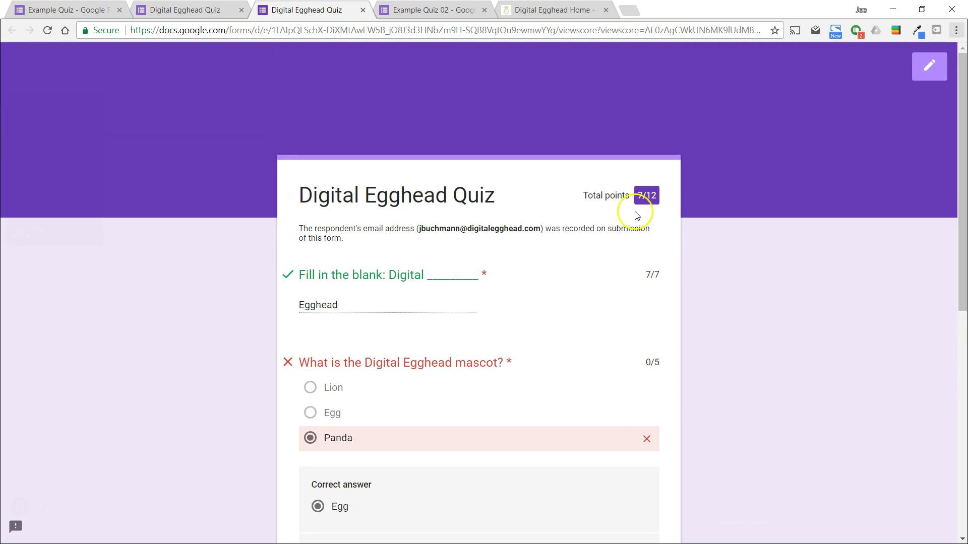
scroll(701, 273, "down", 4)
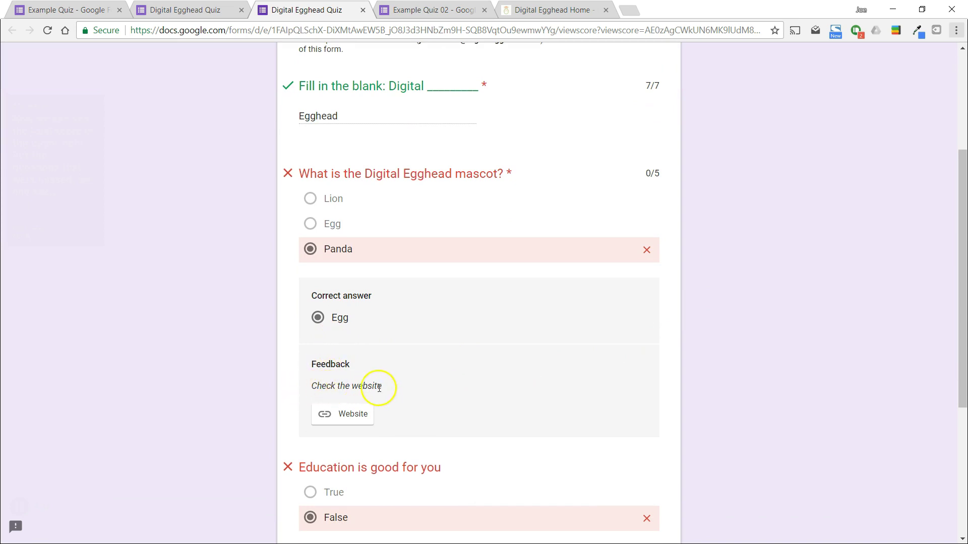
left_click(345, 416)
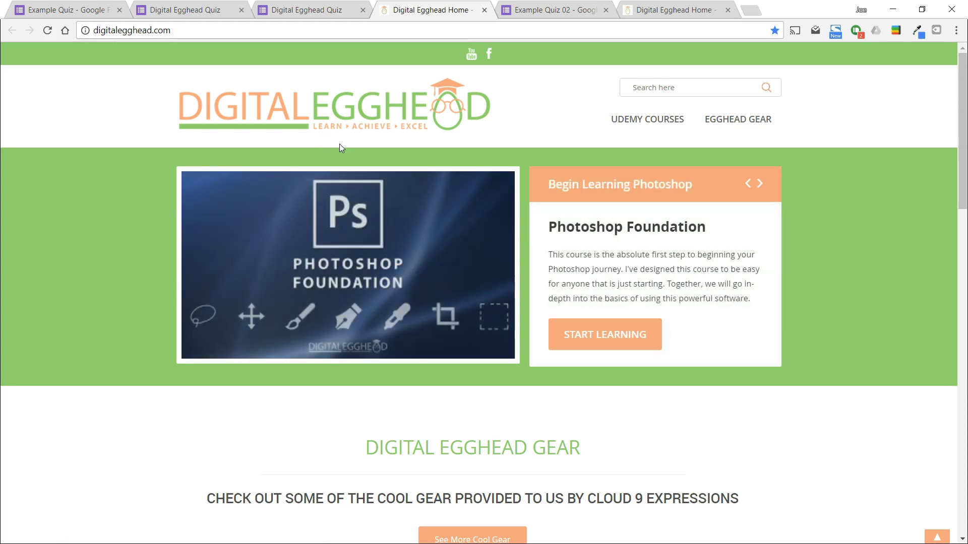
left_click(303, 12)
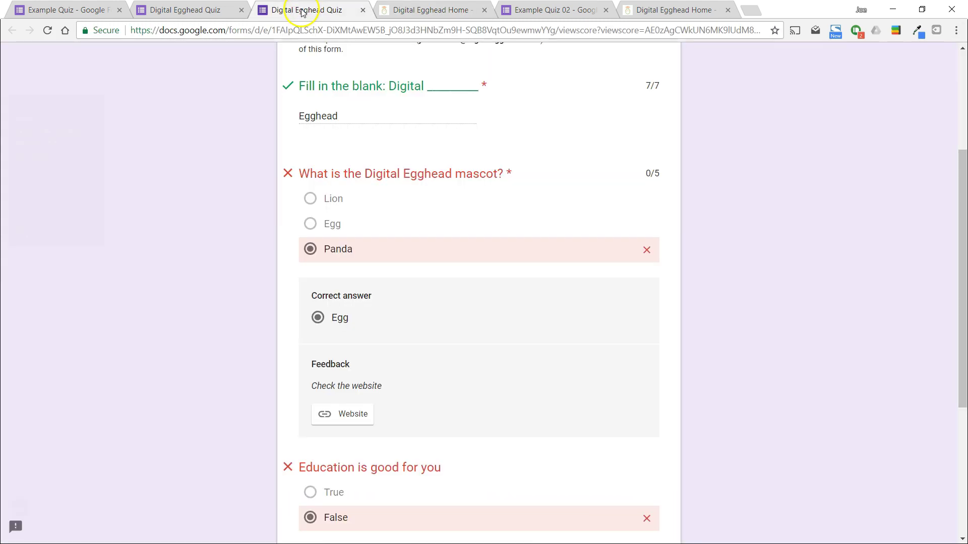
left_click(216, 12)
- Go to Forms home, open Example Quiz 02, and view its 7-response summary
left_click(90, 11)
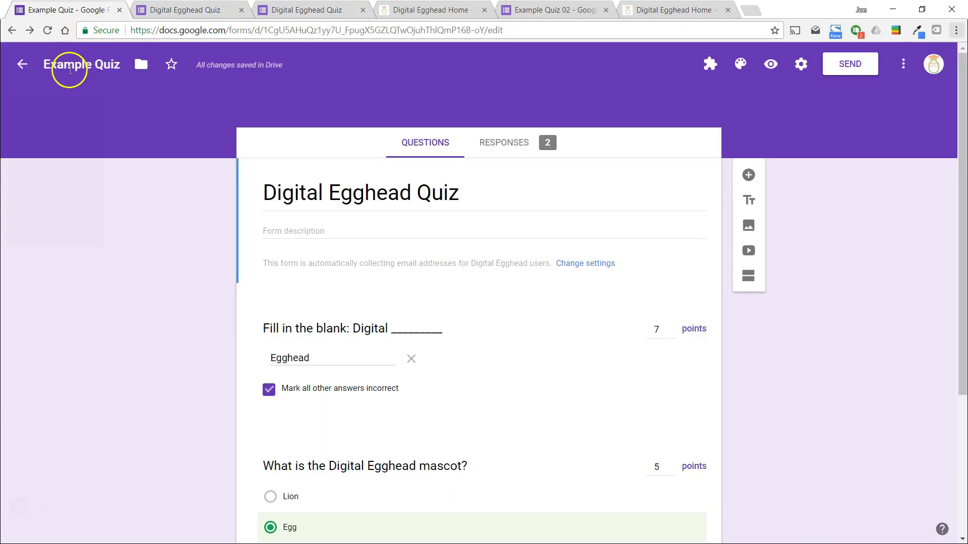
left_click(24, 66)
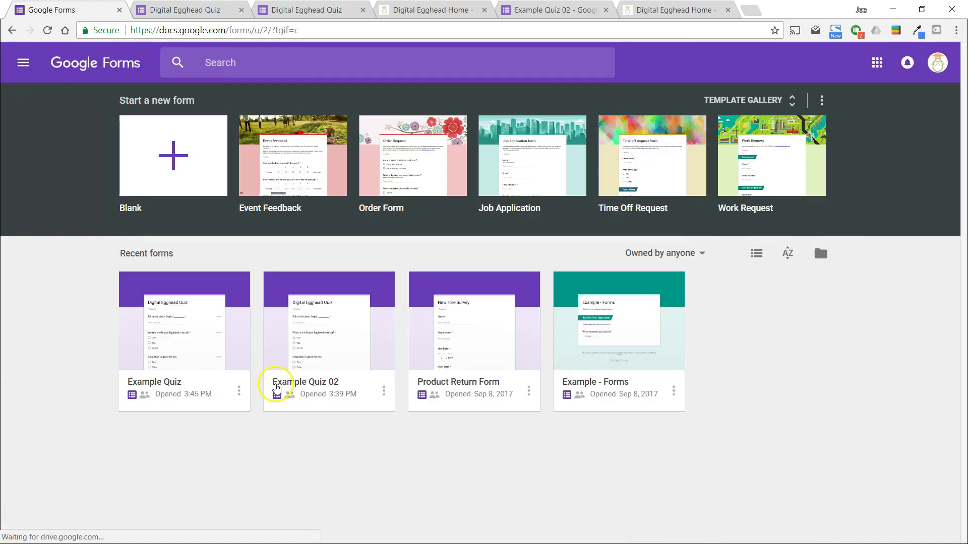
left_click(322, 331)
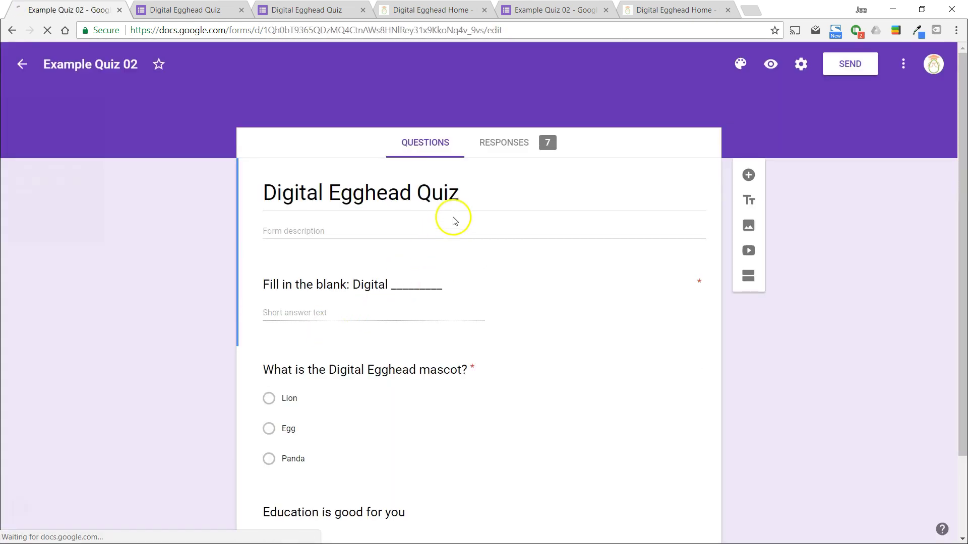
left_click(504, 145)
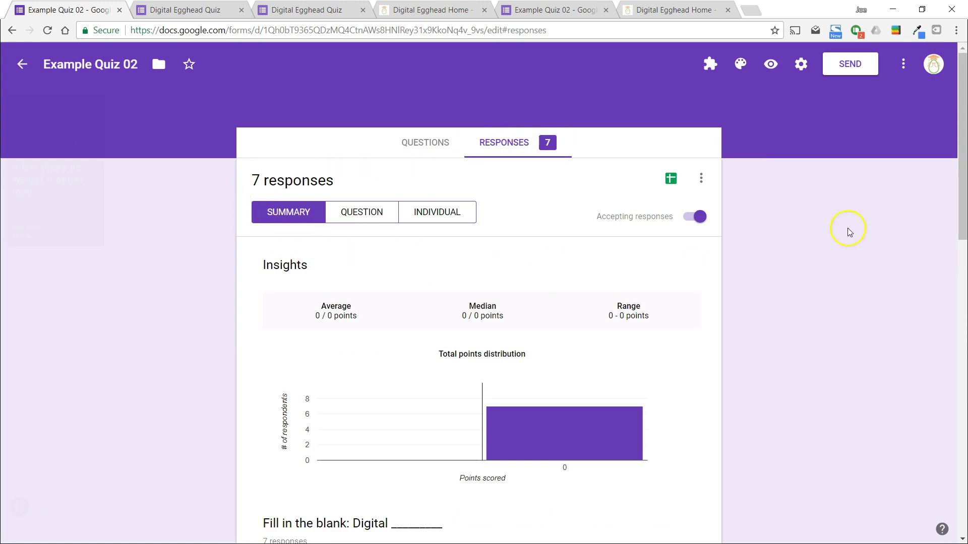
left_click_drag(963, 212, 242, 237)
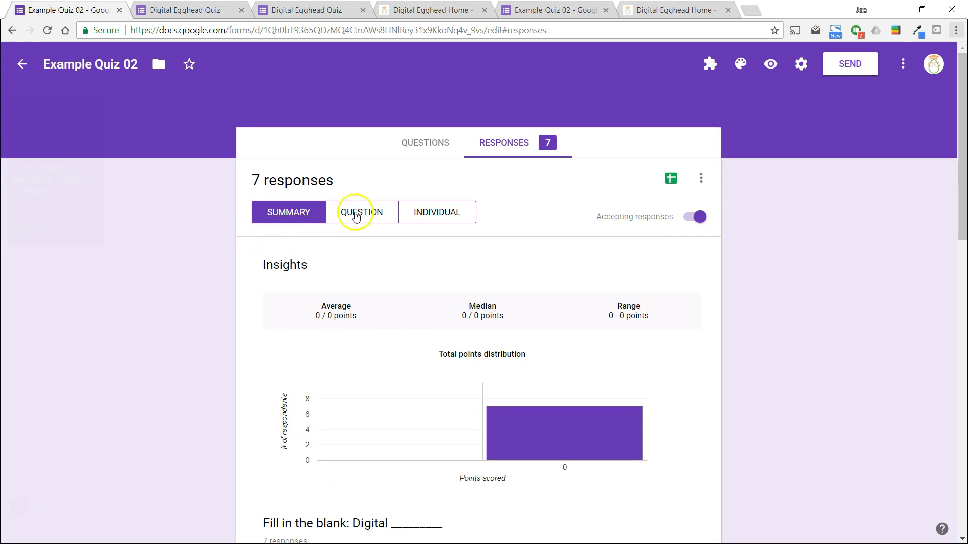
- Switch Example Quiz 02's responses to the per-question view and scroll through the first question's answers
left_click(356, 215)
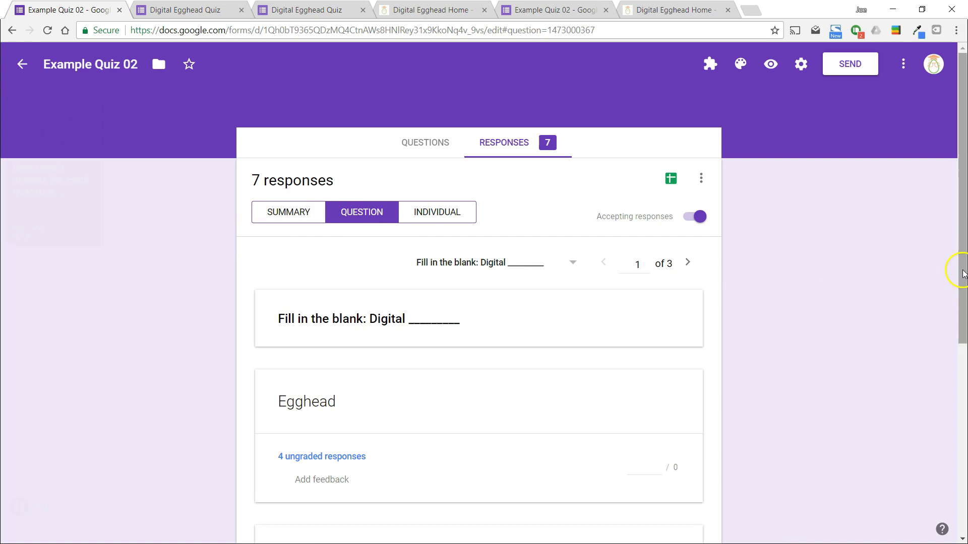
left_click_drag(965, 268, 964, 366)
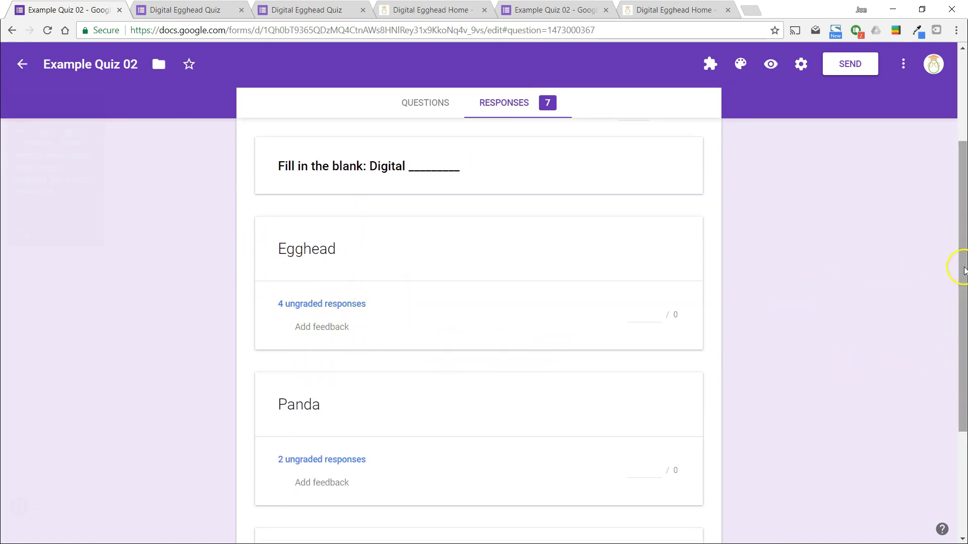
mouse_move(960, 265)
left_mouse_down()
mouse_move(962, 367)
mouse_move(961, 258)
left_mouse_up()
- Move to question 2 of 3, the mascot question, showing 4 Egg, 2 Lion and 1 Panda
left_click(688, 131)
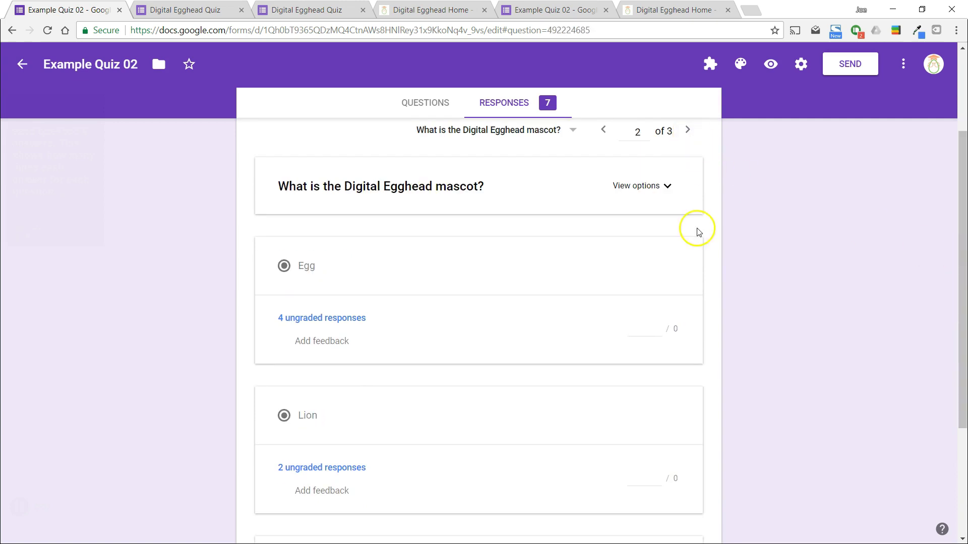
scroll(324, 398, "down", 3)
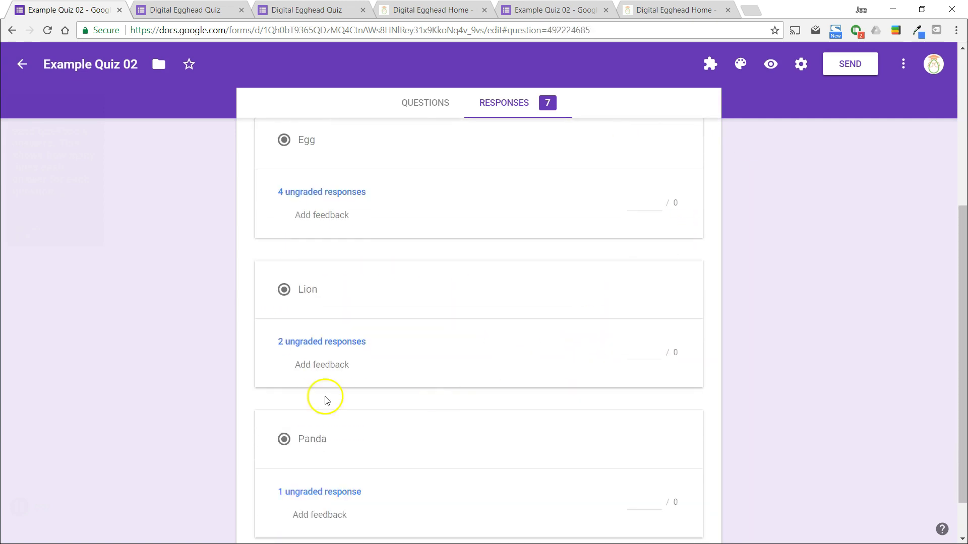
scroll(370, 364, "down", 1)
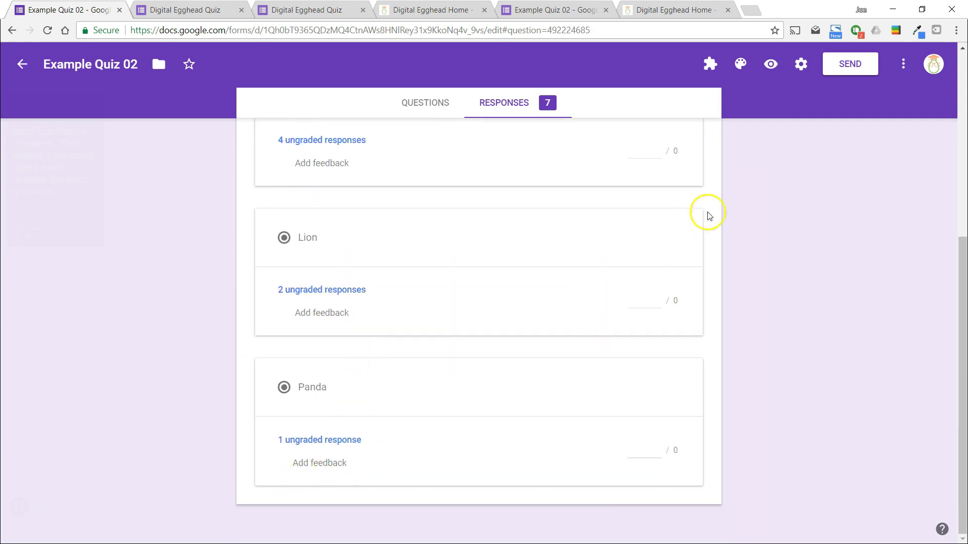
scroll(706, 214, "up", 5)
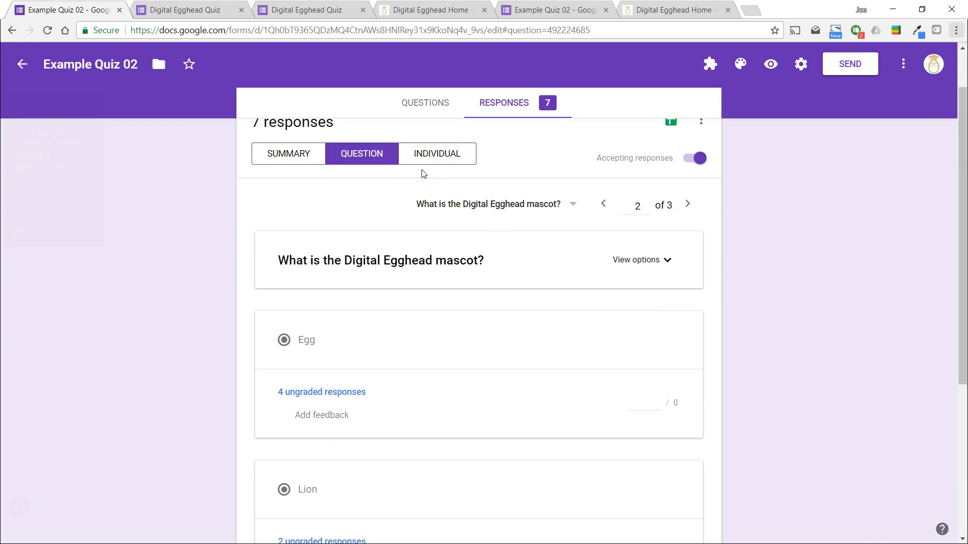
- Show individual responses and scroll through the first of 7: Lions, Lion, True, scoring 0 / 0
left_click(437, 160)
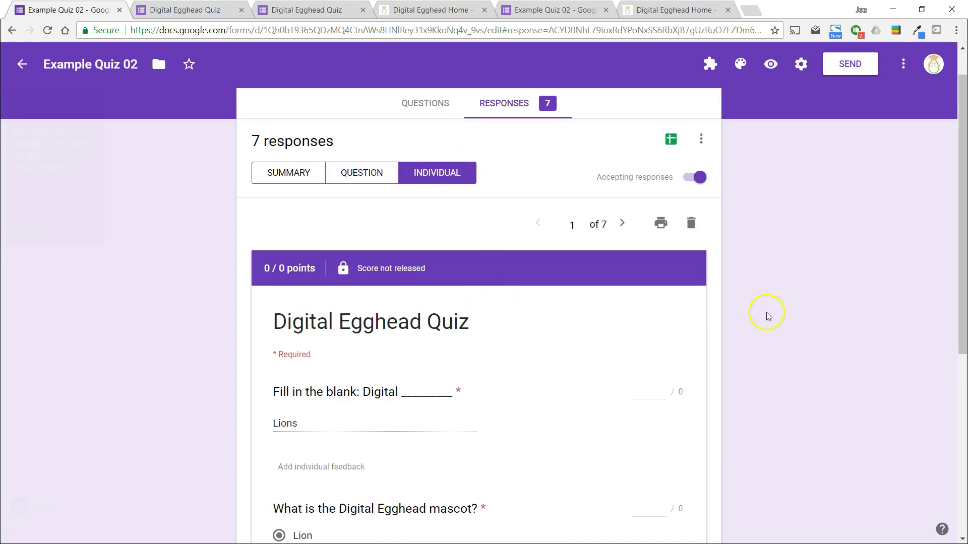
left_click_drag(963, 250, 965, 332)
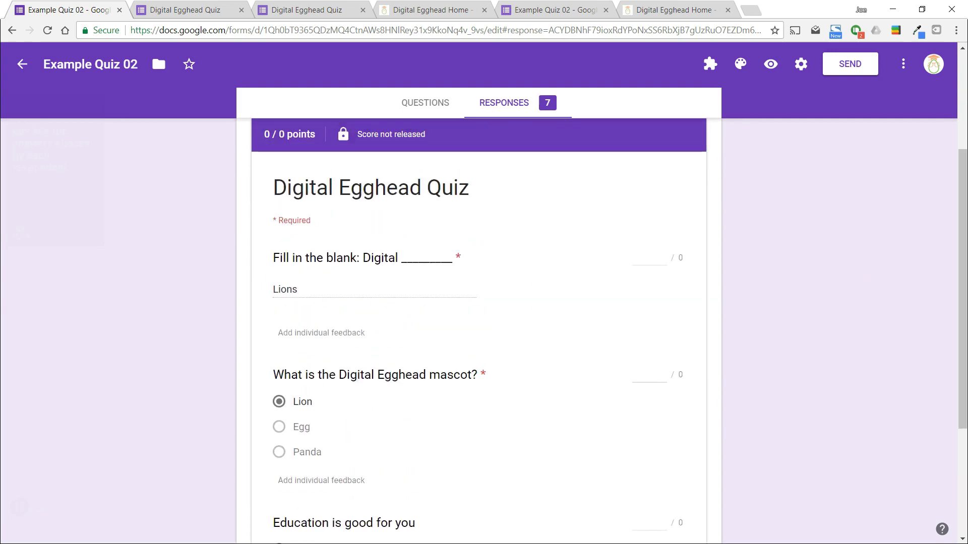